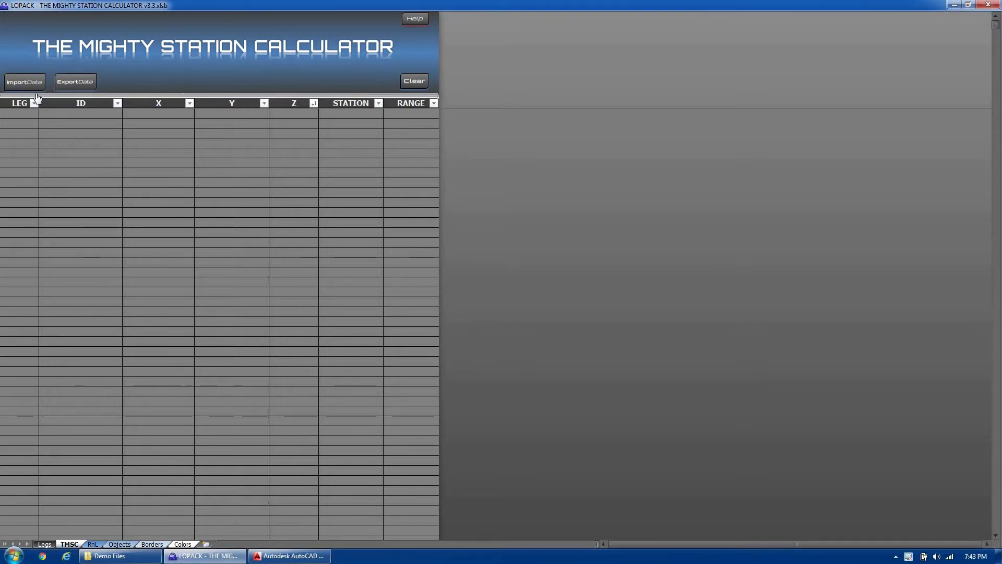
- Import the XYZ survey file 170207 AREA J ACCUM MIN 10X10.xyz from the 3.3.4 Demo folder
left_click(33, 83)
left_click(437, 232)
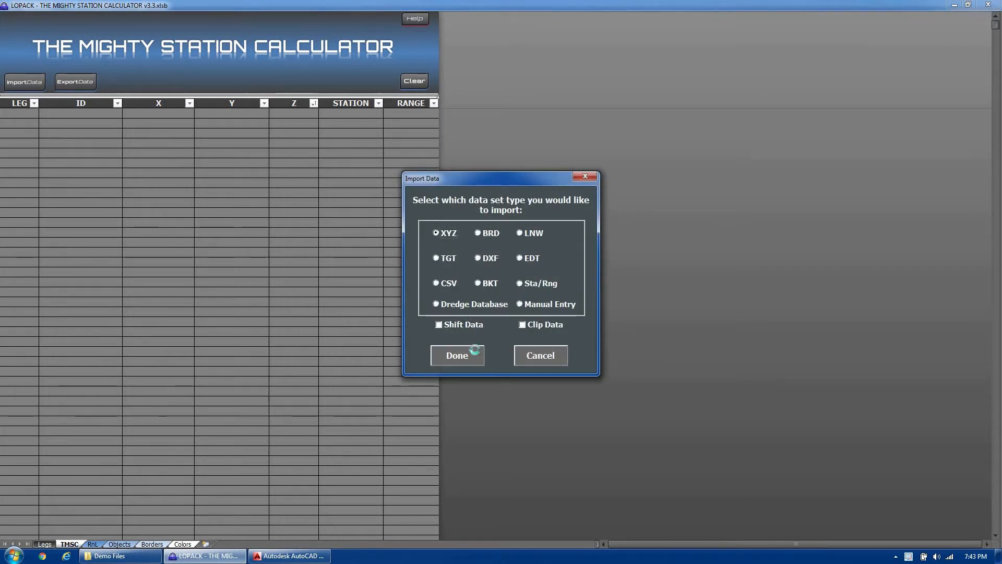
left_click(476, 354)
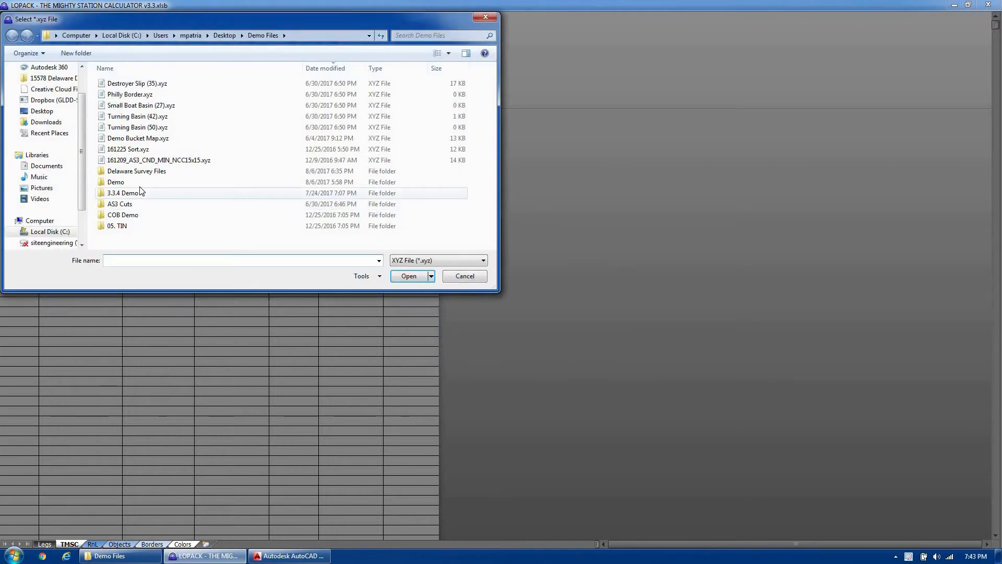
double_click(128, 193)
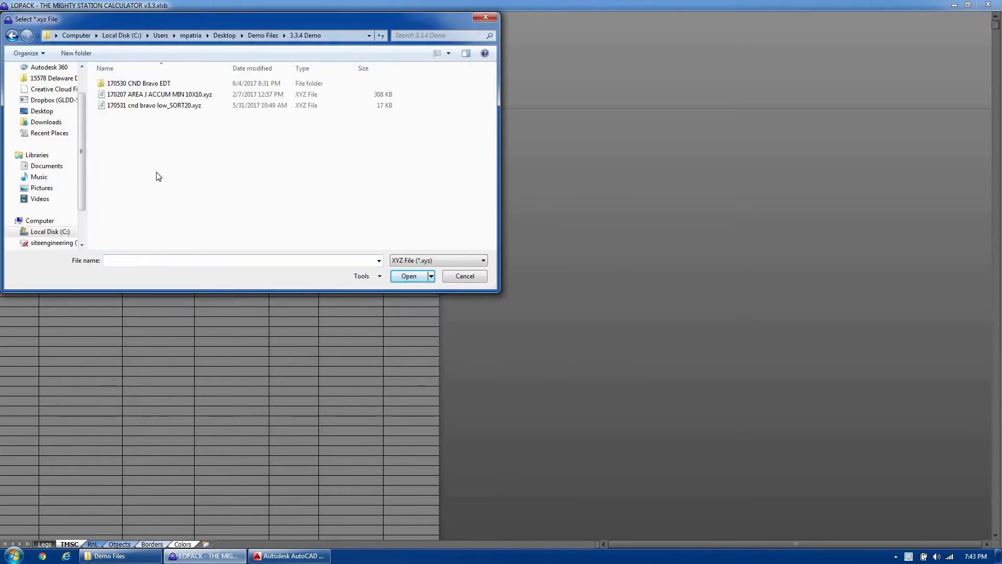
left_click(184, 95)
left_click(408, 276)
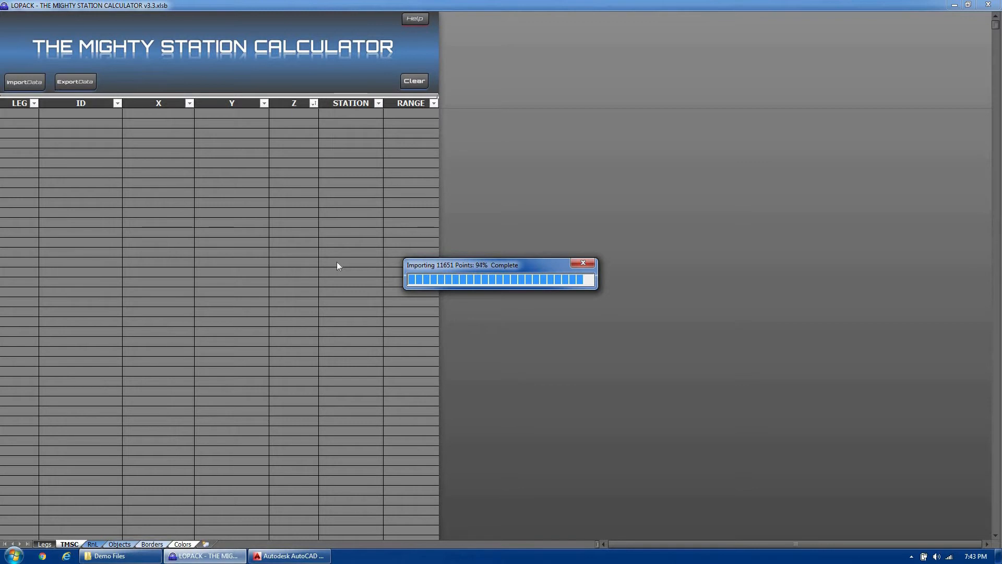
- Start a Number of Buckets export and calculate a 2.7 ft bucket bite from the bucket's volume and its 20 ft by 15 ft footprint
left_click(81, 84)
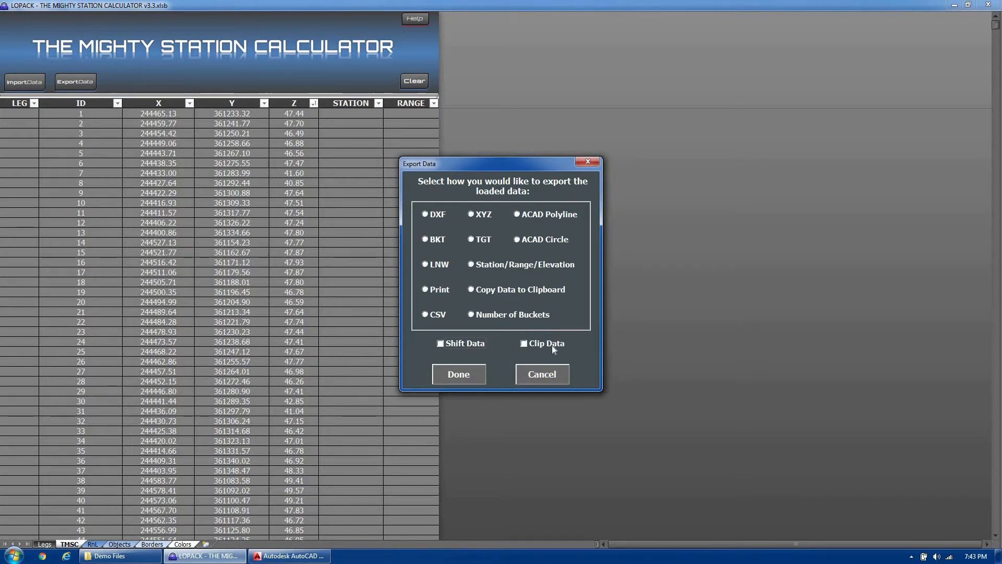
left_click(494, 315)
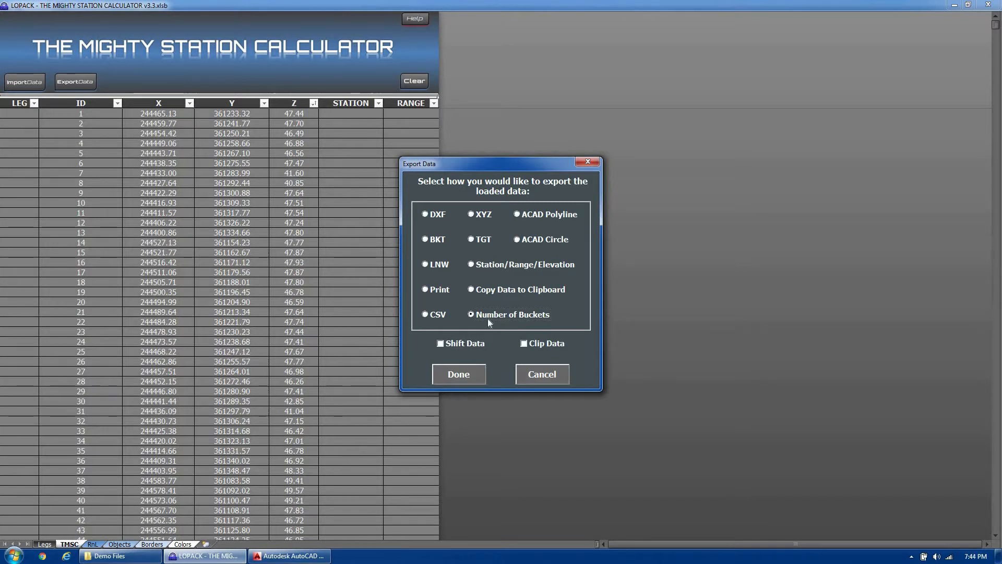
left_click(456, 377)
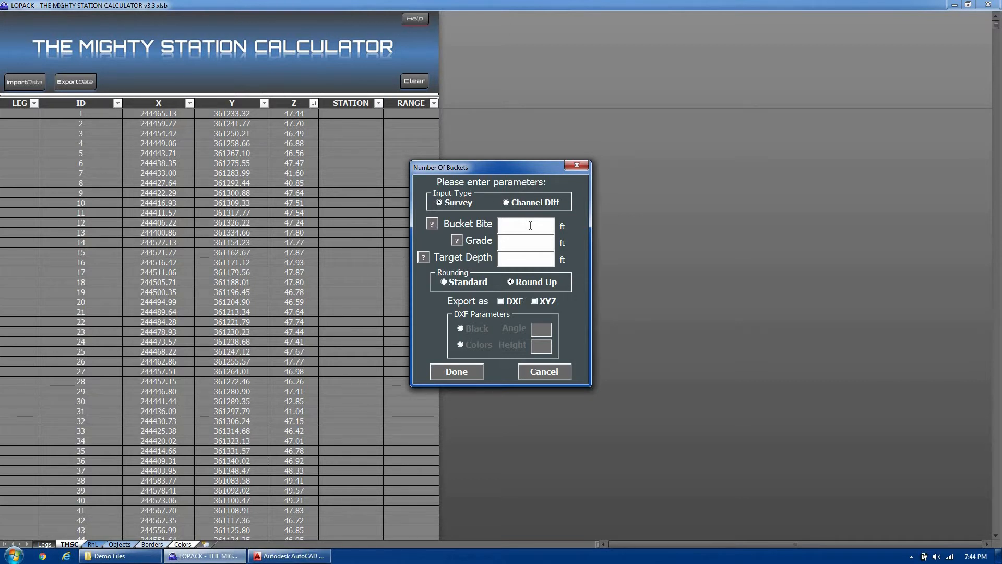
left_click(433, 225)
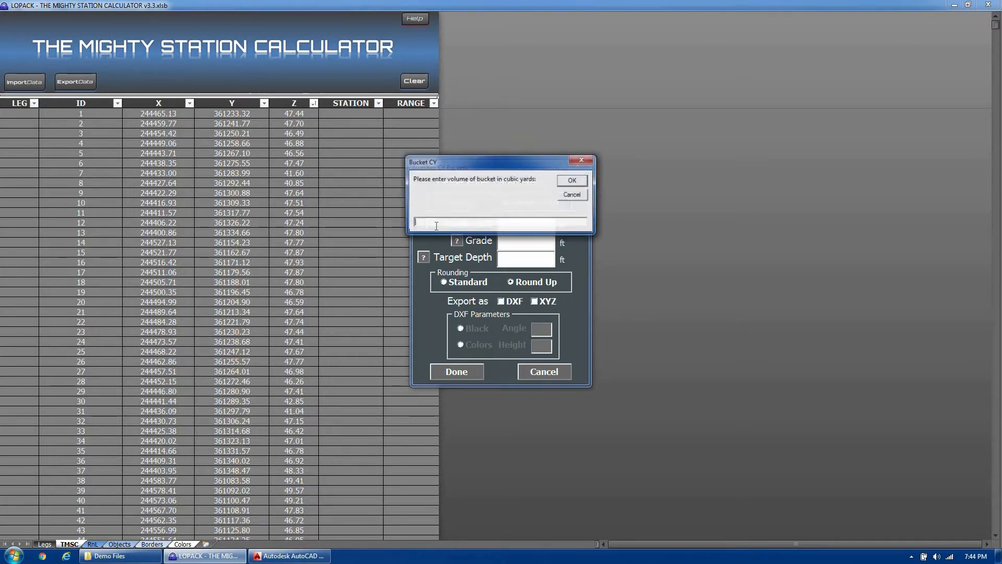
type("2.5")
key("Return")
type("20")
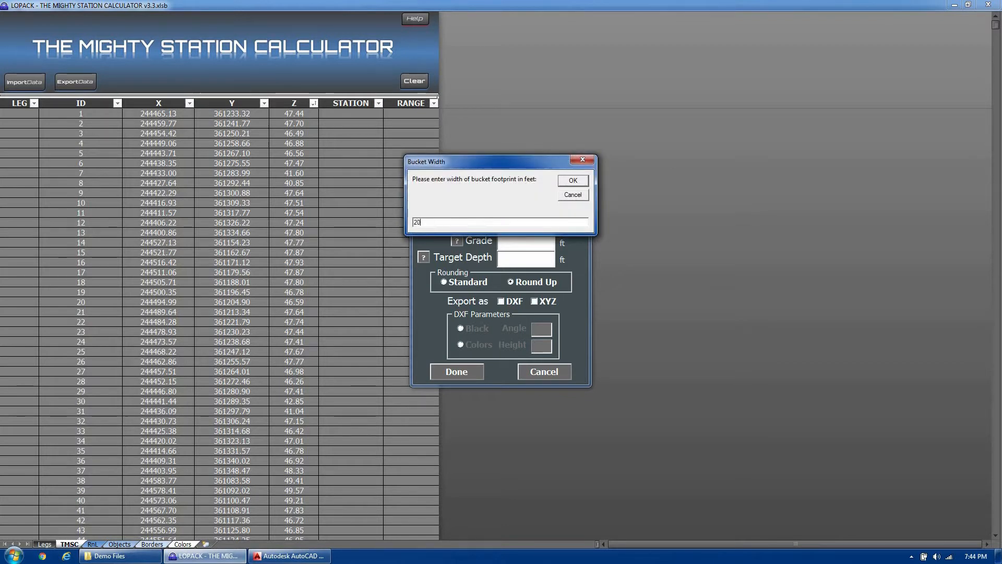
key("Return")
type("15")
key("Return")
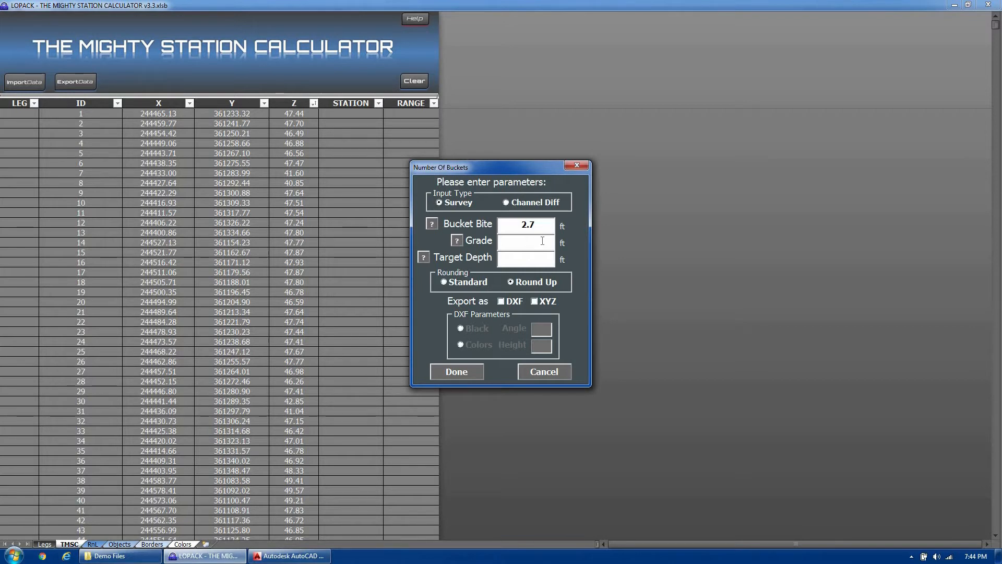
- Set the grade to 47 ft and the target depth to 48 ft for the bucket calculation
type("47")
type("47")
key("BackSpace")
type("8")
- Choose DXF as the only export format and have the bucket numbers drawn in colors
left_click(513, 302)
left_click(554, 303)
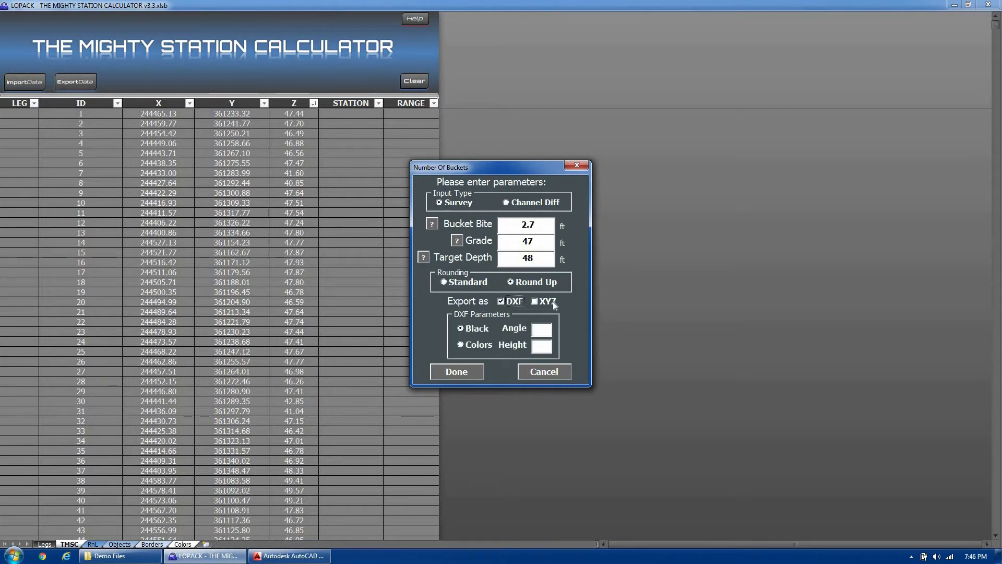
left_click(554, 304)
left_click(486, 345)
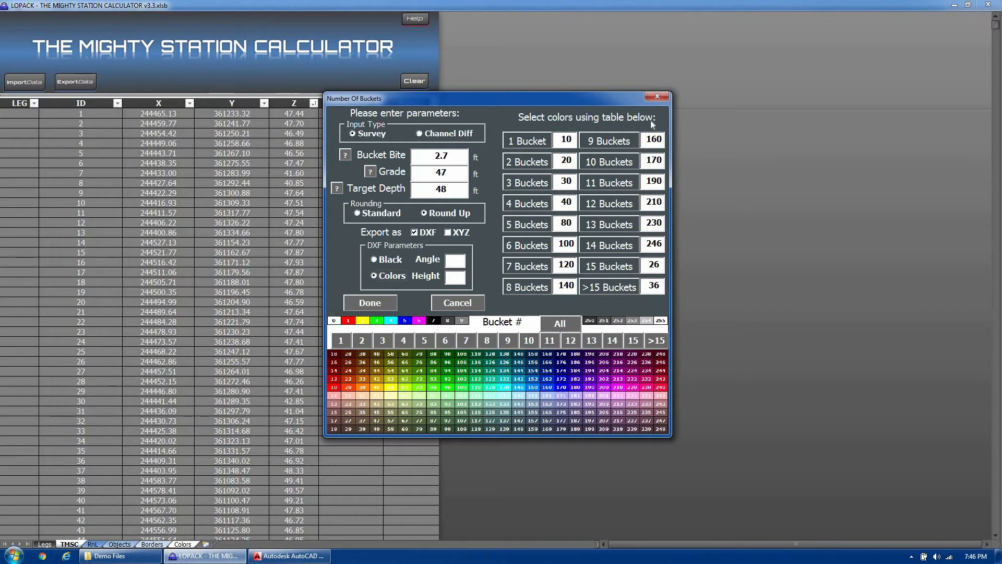
- Set every bucket color to 100, except 10, 40, 90 and 170 for 1, 2, 3 and 4 buckets respectively
left_click(570, 324)
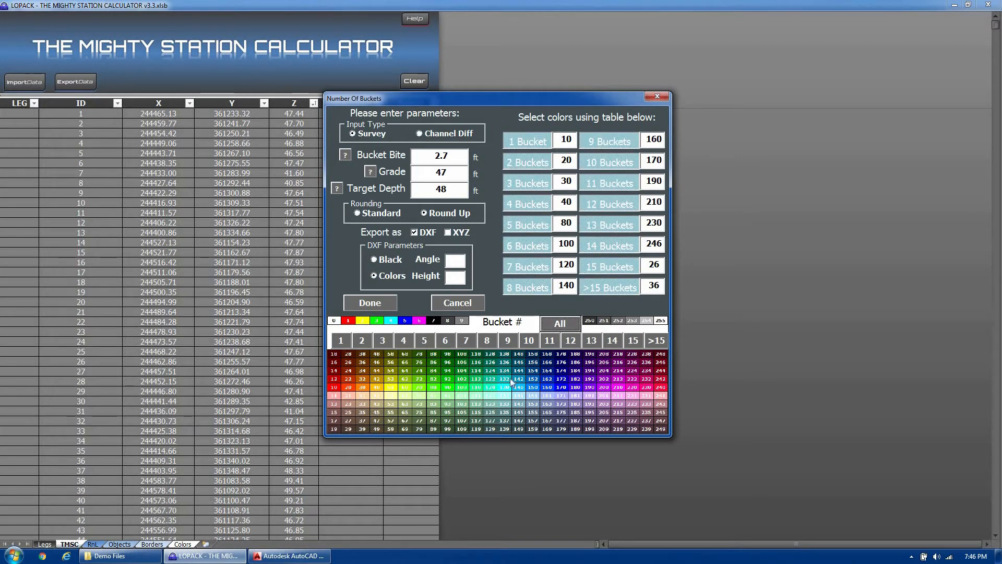
left_click(465, 389)
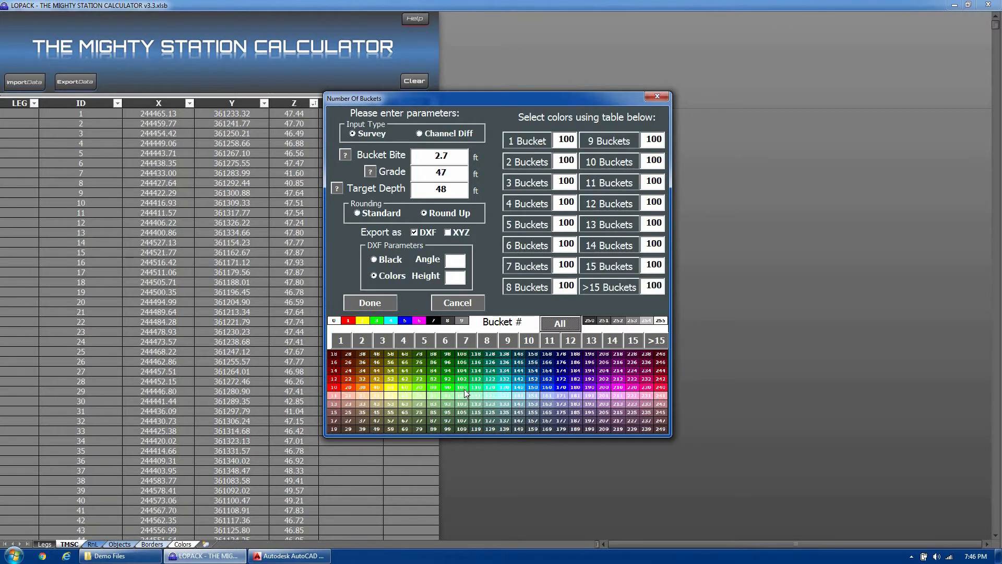
left_click(529, 141)
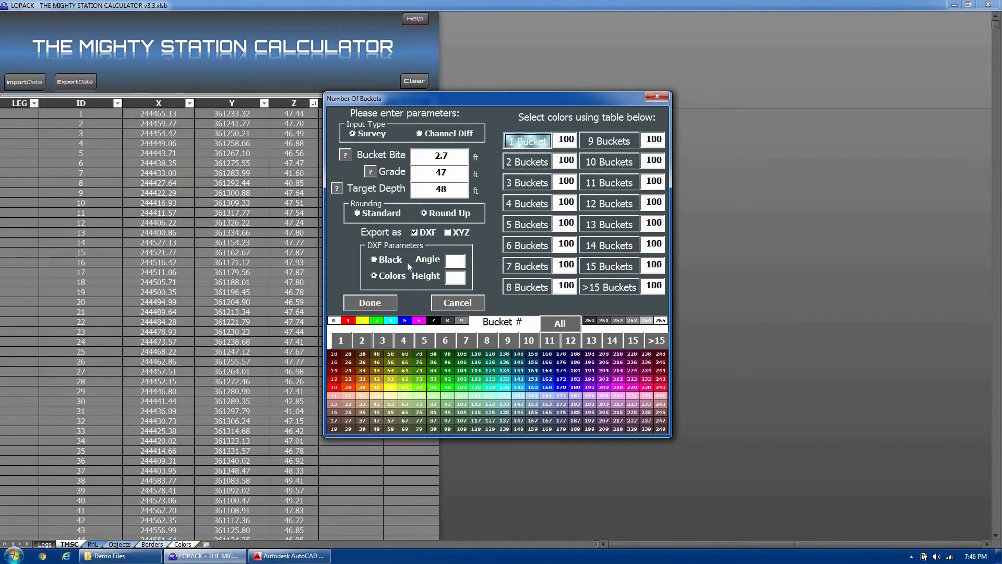
left_click(333, 386)
left_click(530, 163)
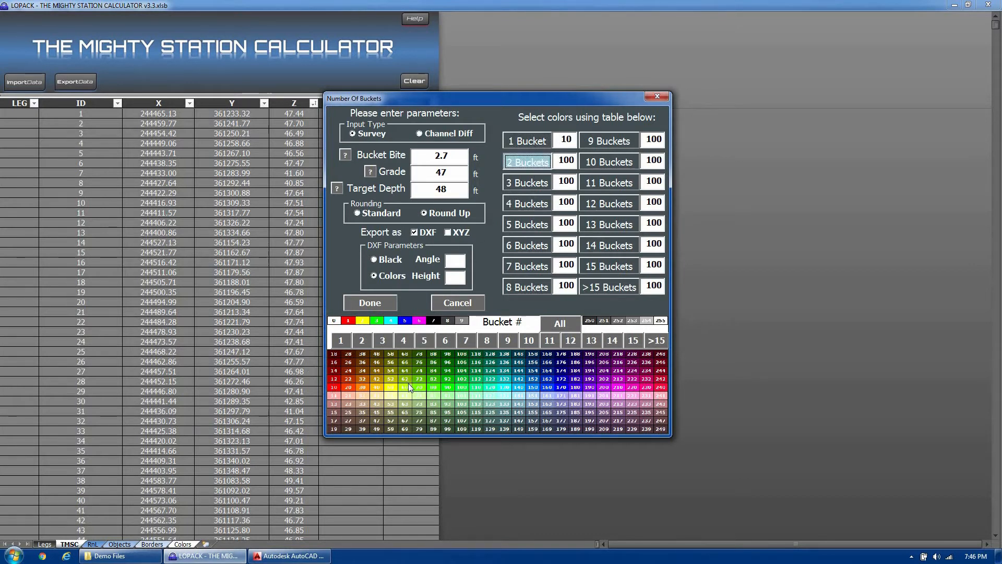
left_click(377, 388)
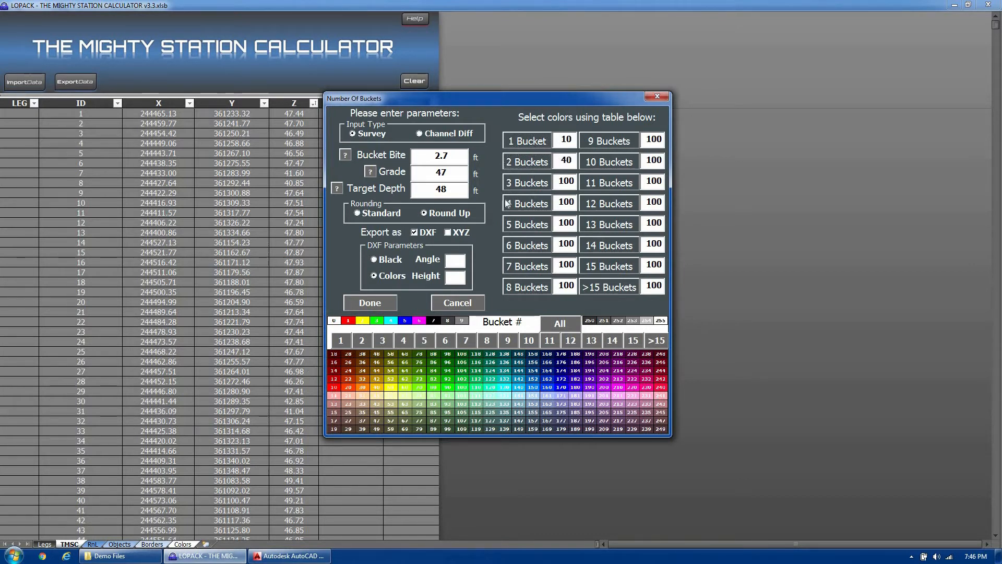
left_click(449, 387)
left_click(405, 341)
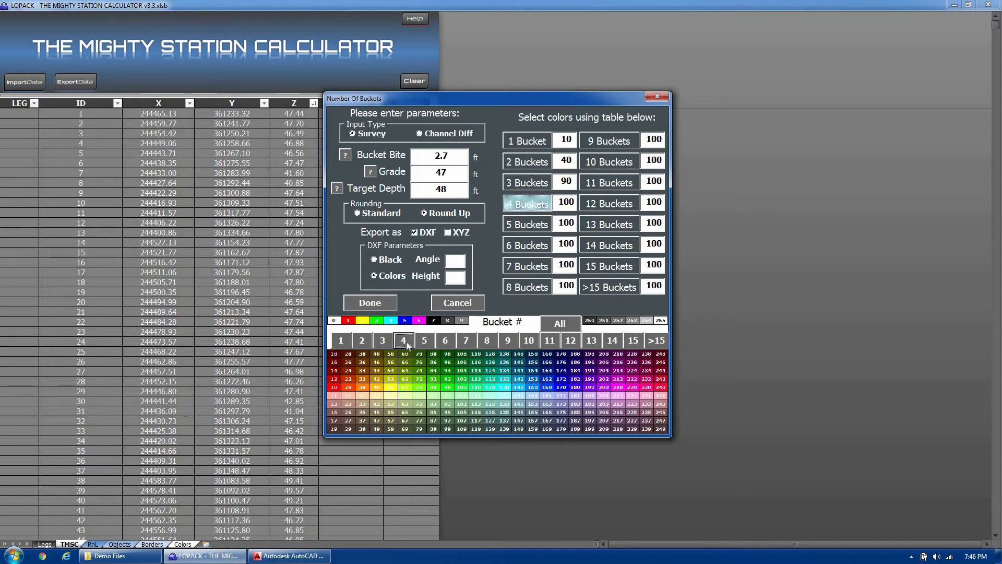
left_click(559, 388)
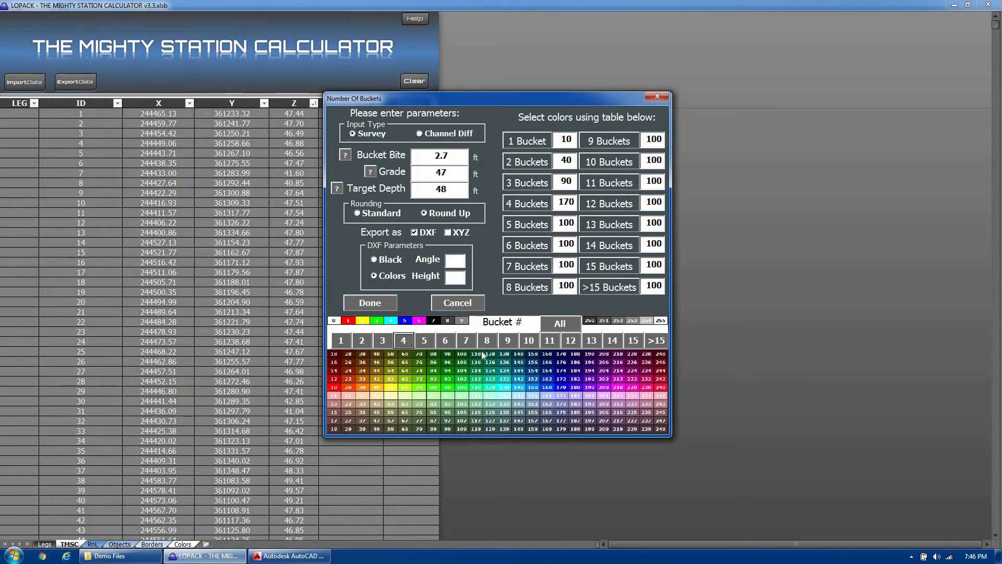
- Set the color for 7 buckets to 230 and the color for 10, 11 and 13 buckets to 130
left_click(466, 342)
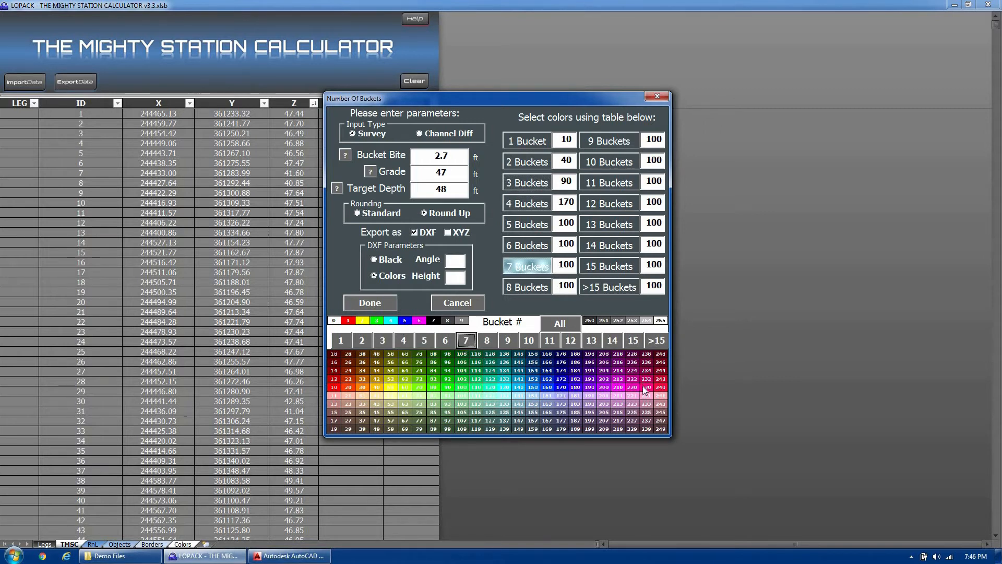
left_click(646, 387)
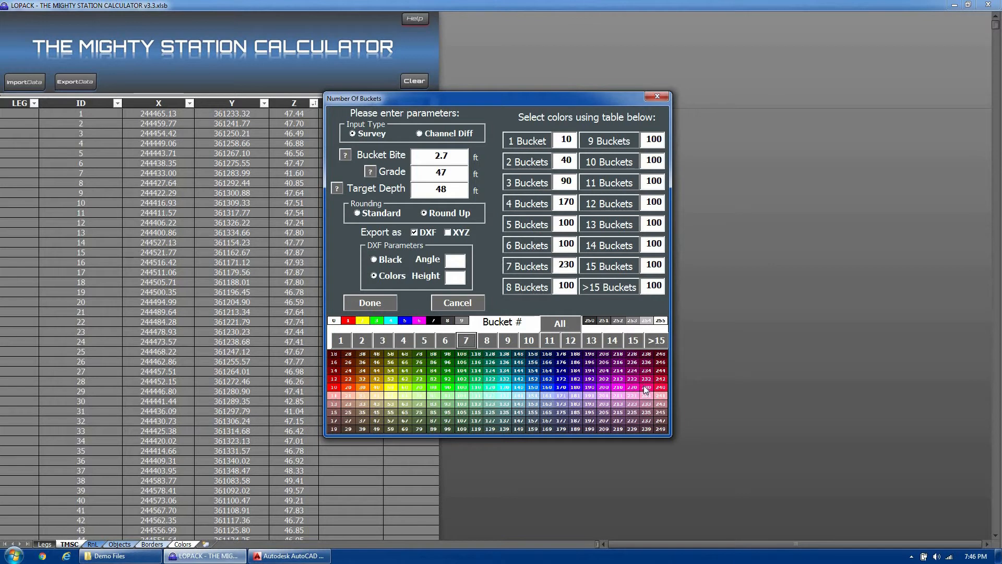
left_click(532, 341)
left_click(551, 341)
left_click(591, 340)
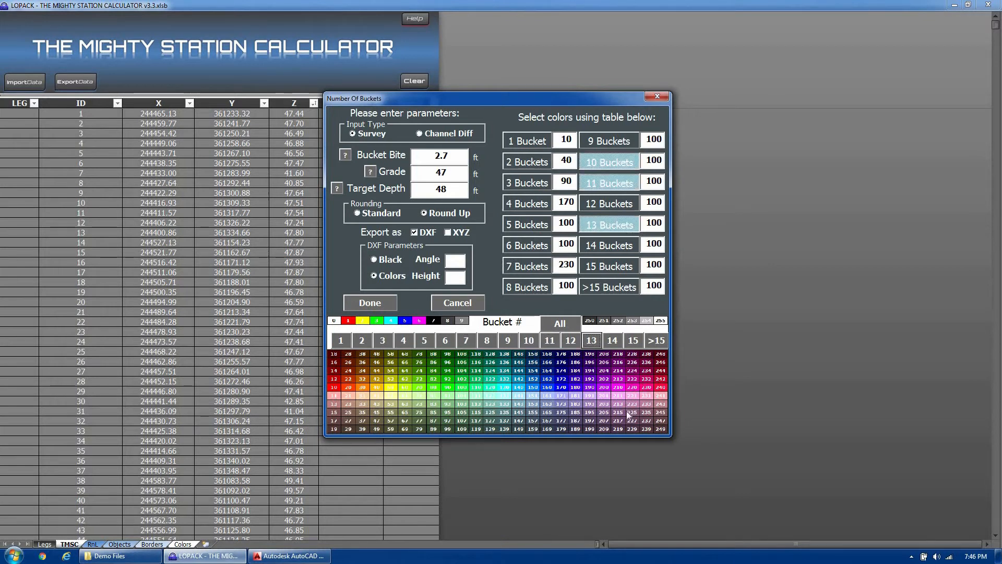
left_click(507, 387)
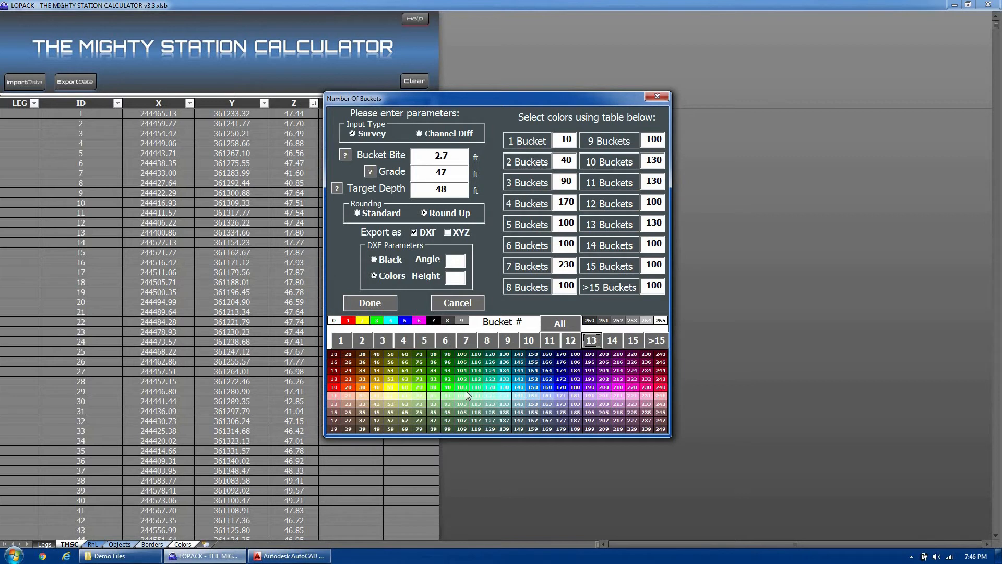
- Fill in the DXF angle and height, and save the export as 170806 Bucket Map.dxf in the Demo Files folder
left_click(452, 260)
key("Tab")
left_click(456, 278)
left_click(384, 304)
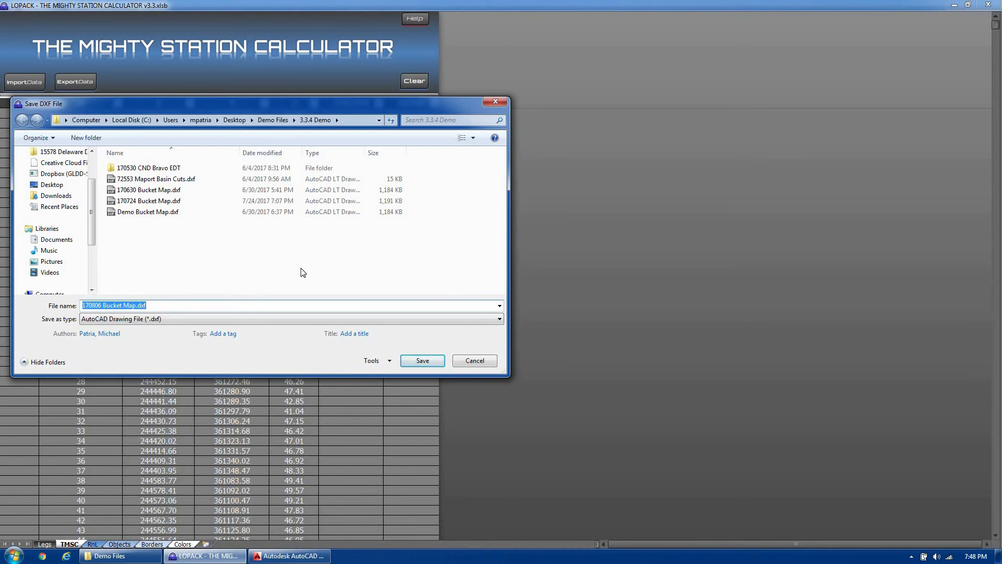
left_click(273, 120)
left_click(423, 361)
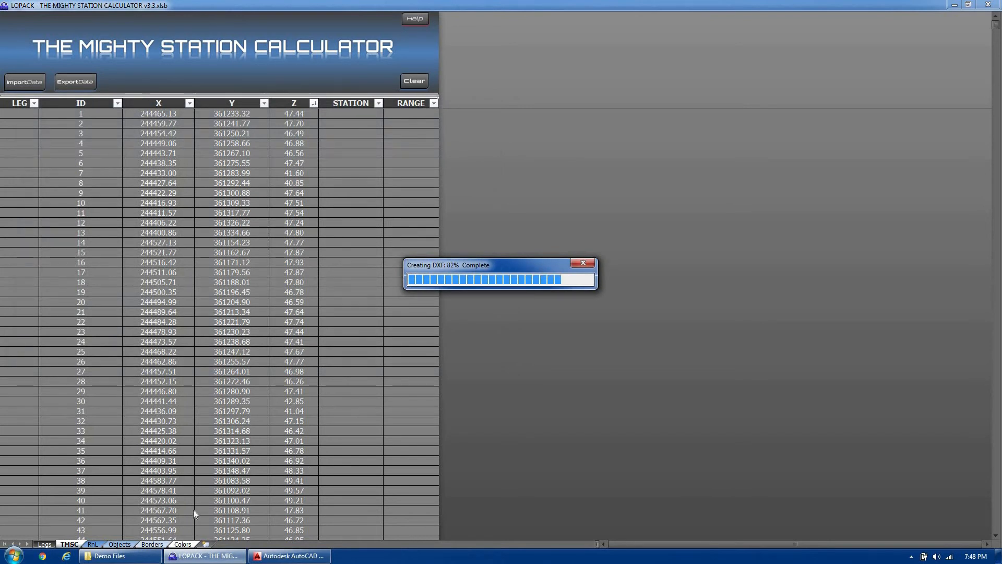
- Open 170806 Bucket Map.dxf from the Demo Files folder in AutoCAD LT and zoom to the drawing's extents
left_click(120, 555)
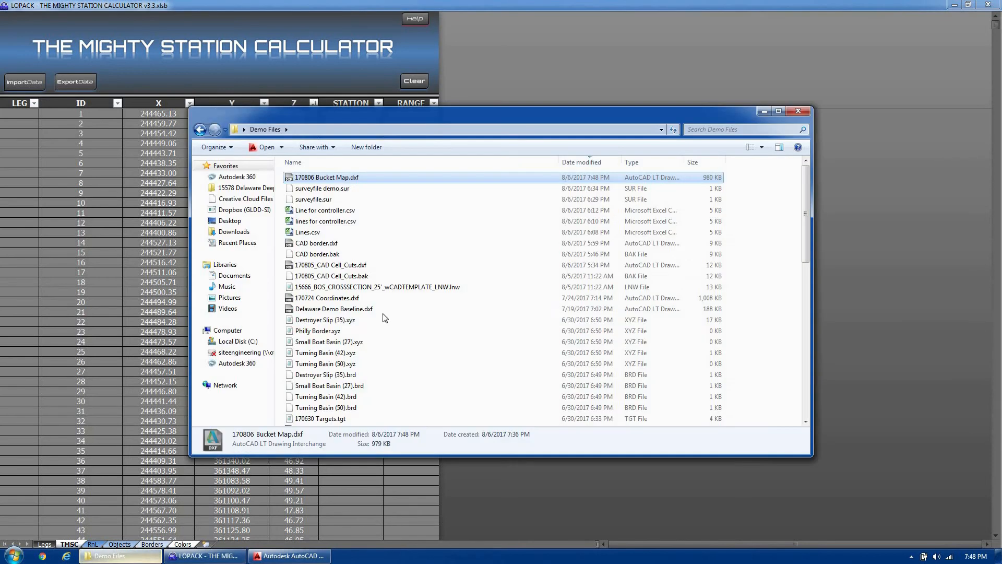
double_click(339, 178)
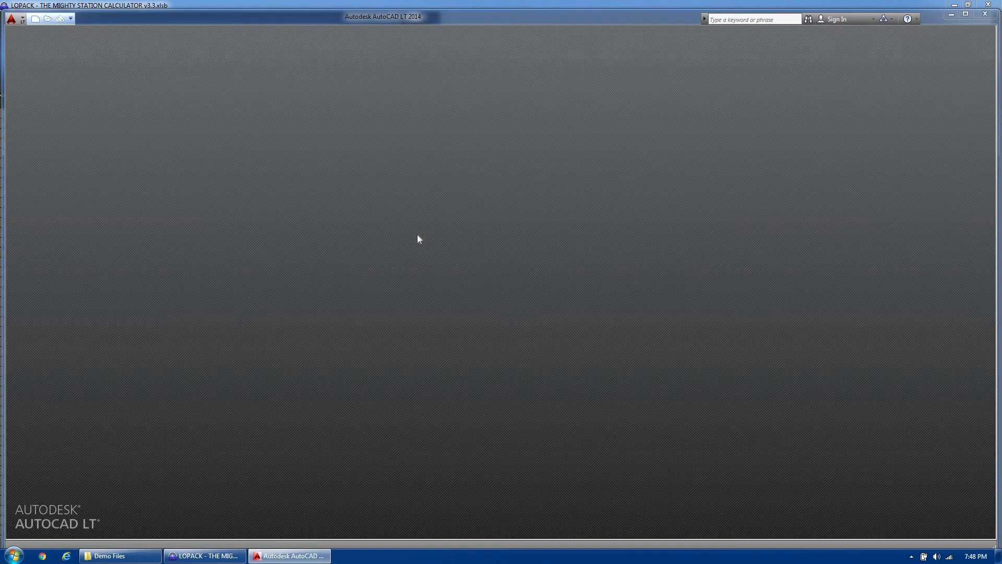
type("z")
key("Return")
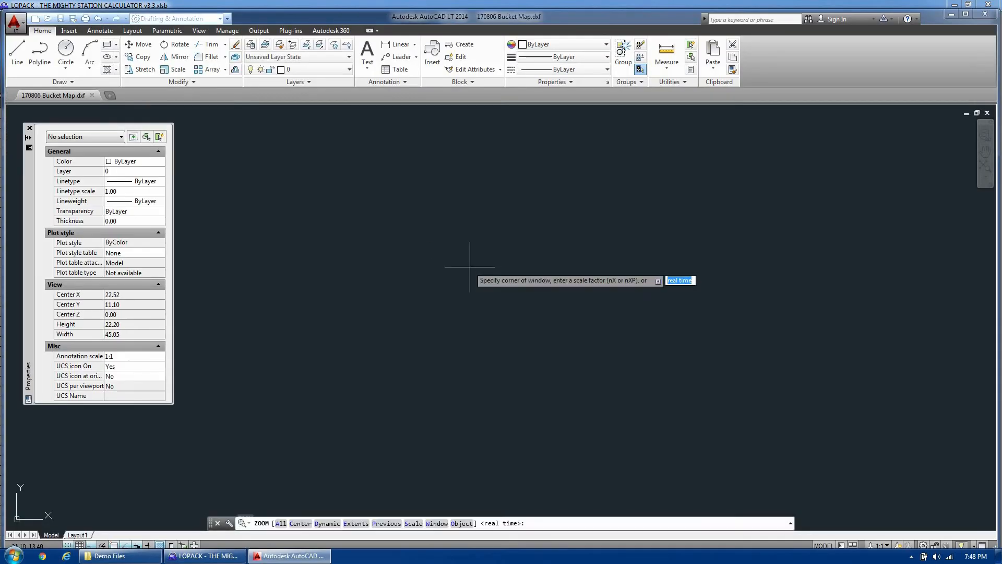
type("e")
key("Return")
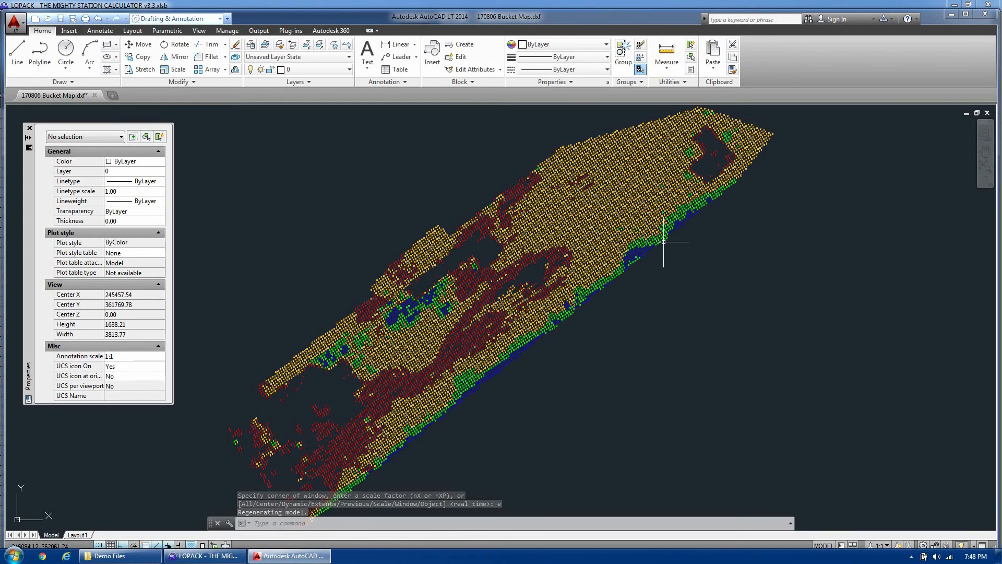
- Examine the colored bucket counts across the bucket map, both up close and as a whole
scroll(448, 264, "up", 2)
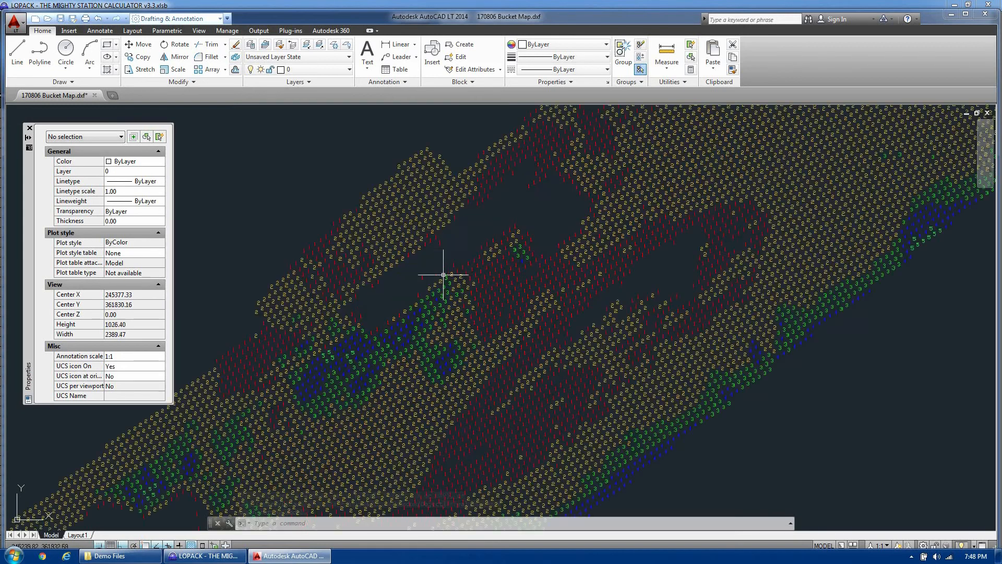
scroll(517, 195, "up", 2)
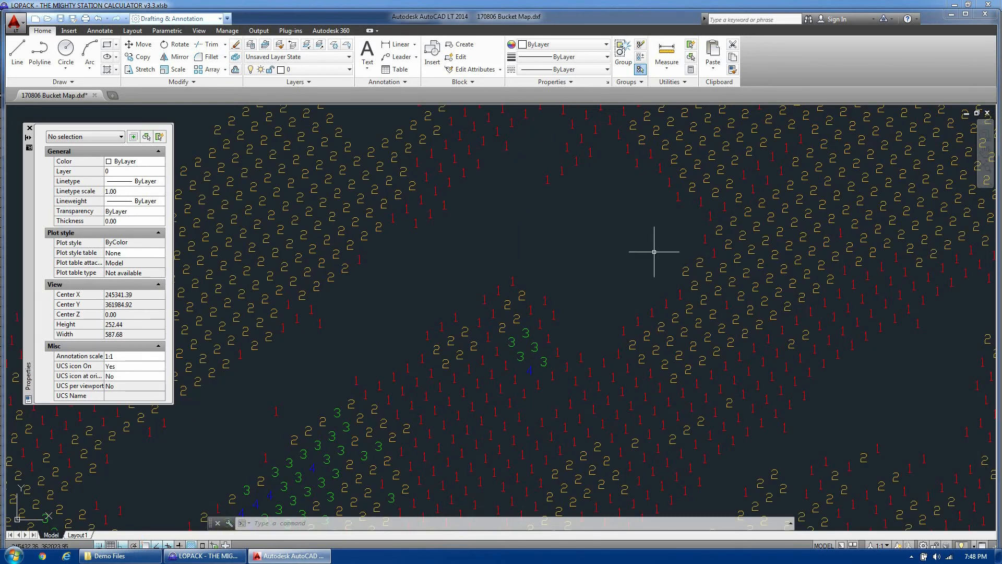
scroll(507, 160, "down", 2)
scroll(392, 280, "up", 1)
scroll(339, 320, "up", 1)
scroll(241, 264, "up", 2)
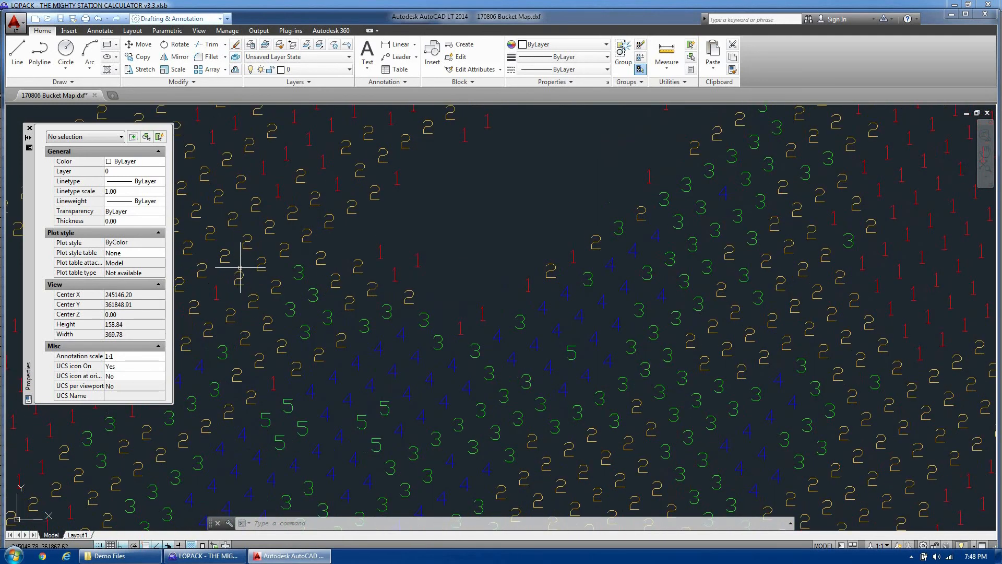
scroll(395, 263, "up", 2)
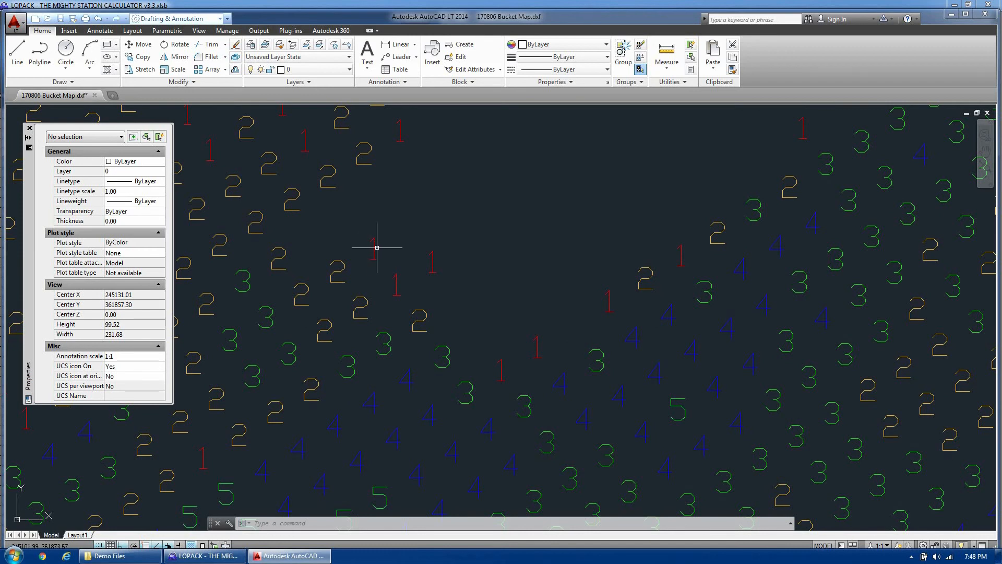
scroll(340, 256, "down", 8)
scroll(331, 358, "up", 6)
scroll(327, 259, "down", 15)
scroll(424, 308, "up", 7)
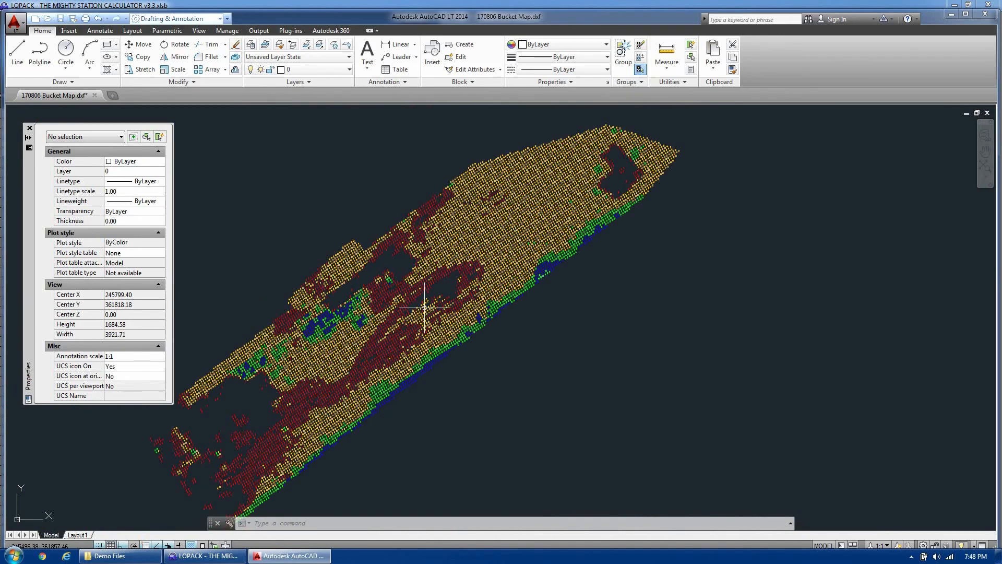